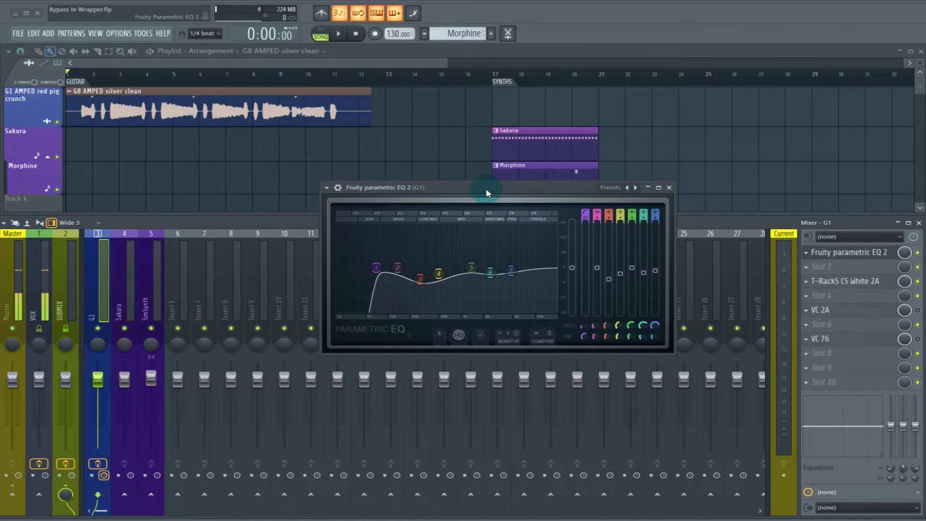
Expand the Fruity parametric EQ 2 wrapper header to reveal its on/off and mix level controls.
{"action": "left_click", "coordinate": [485, 188]}
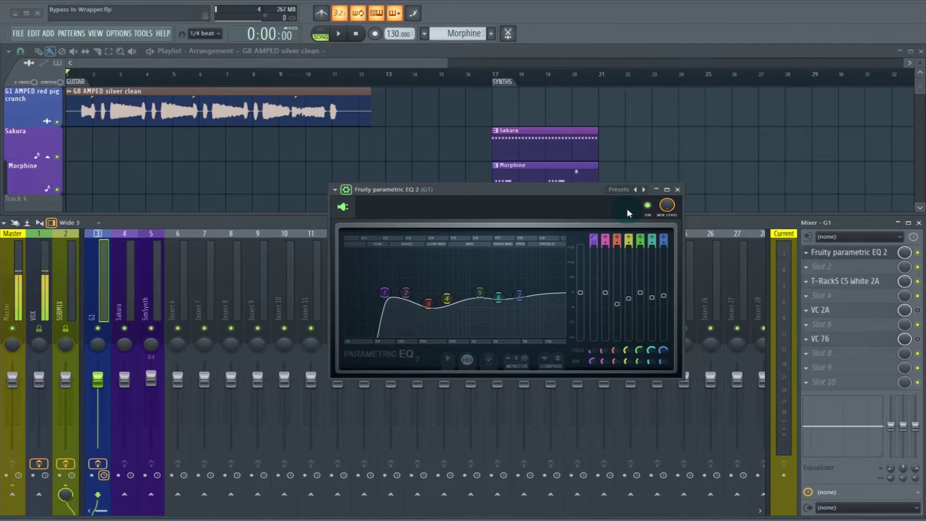
{"action": "left_click", "coordinate": [537, 195]}
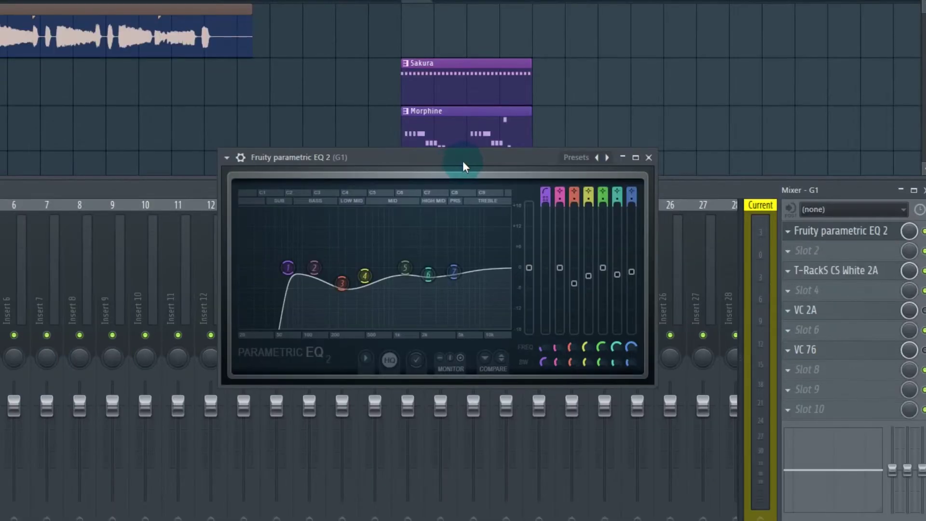
{"action": "left_click_drag", "start_coordinate": [464, 161], "coordinate": [448, 162]}
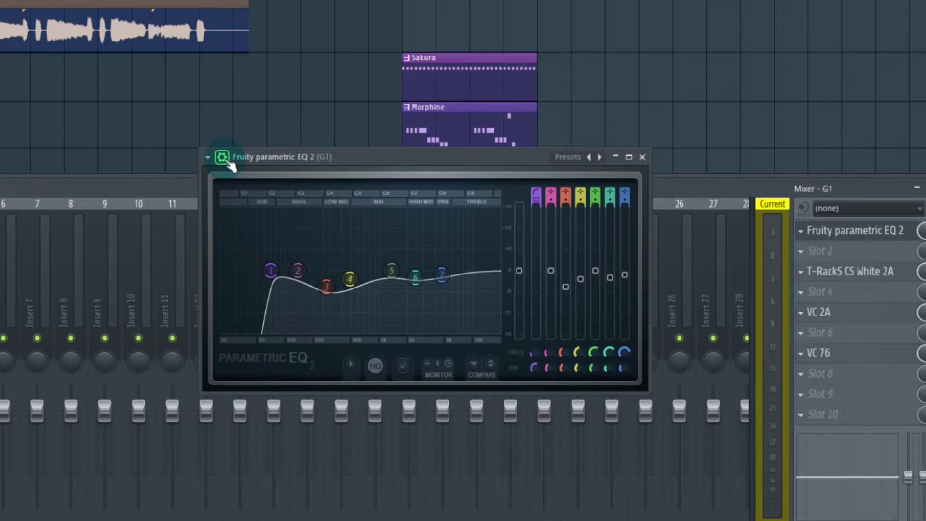
{"action": "left_click", "coordinate": [222, 158]}
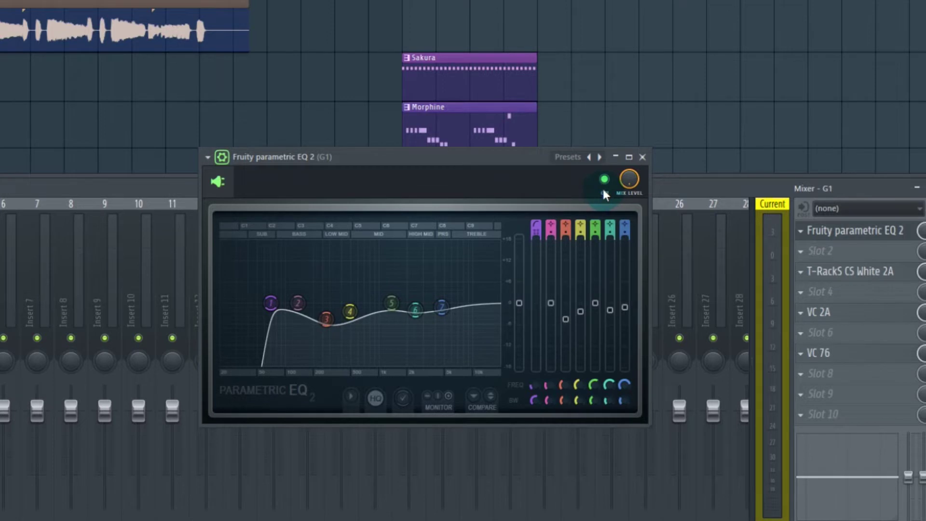
{"action": "left_click_drag", "start_coordinate": [602, 186], "coordinate": [696, 201]}
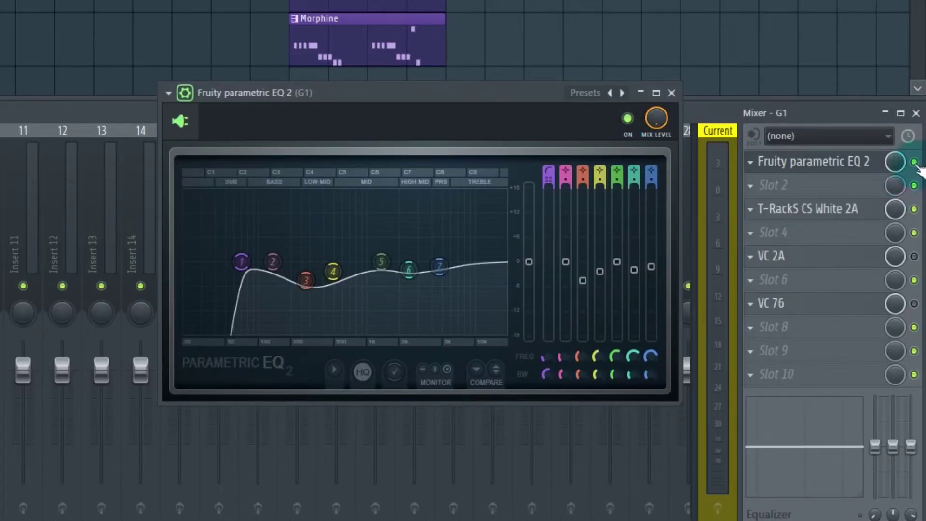
Toggle the EQ off and on from the mixer slot and the wrapper, leaving it enabled.
{"action": "left_click", "coordinate": [914, 163]}
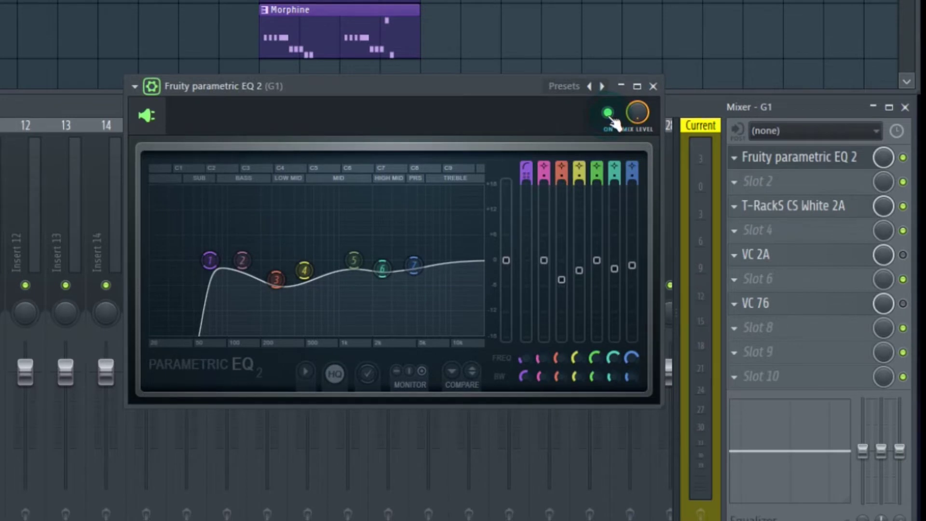
{"action": "left_click", "coordinate": [613, 118]}
{"action": "left_click", "coordinate": [608, 113]}
{"action": "left_click", "coordinate": [903, 157]}
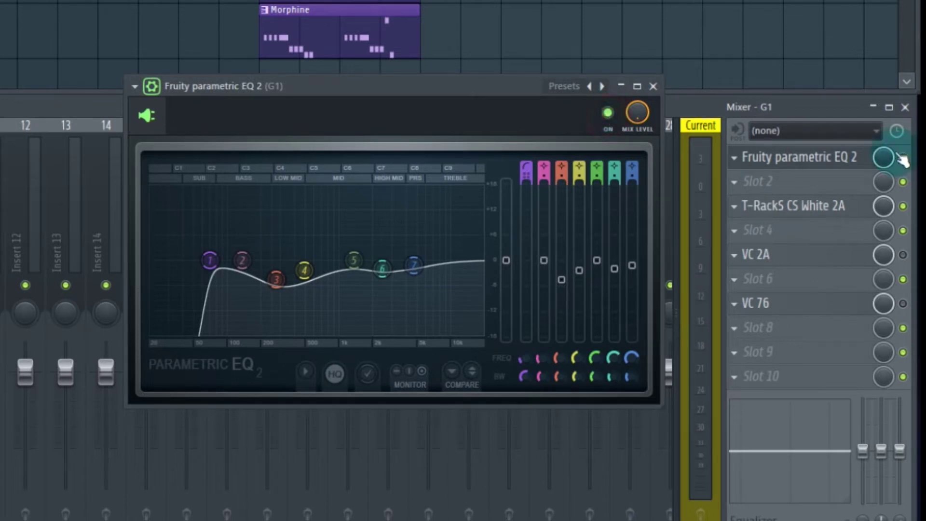
{"action": "left_click", "coordinate": [608, 112]}
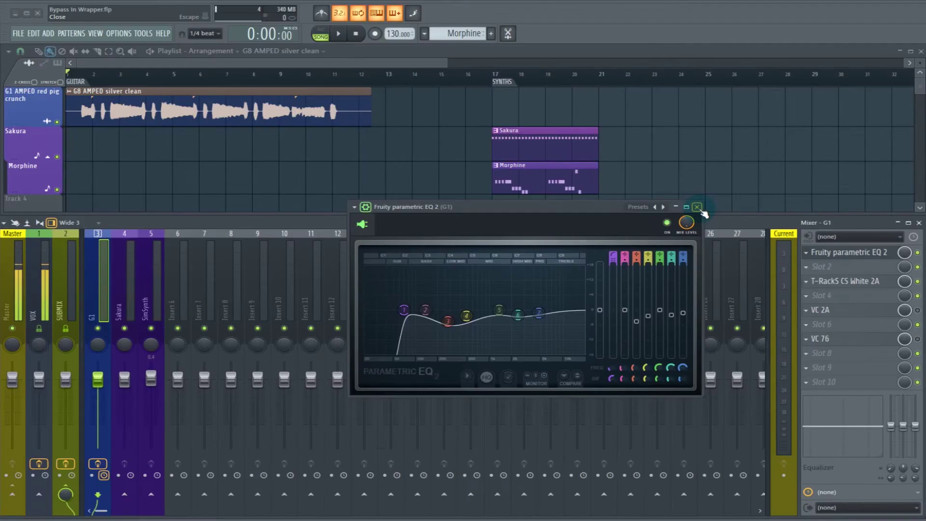
Reposition the Fruity parametric EQ 2 window, toggle its active state, then close it with Escape.
{"action": "left_click_drag", "start_coordinate": [536, 210], "coordinate": [470, 197]}
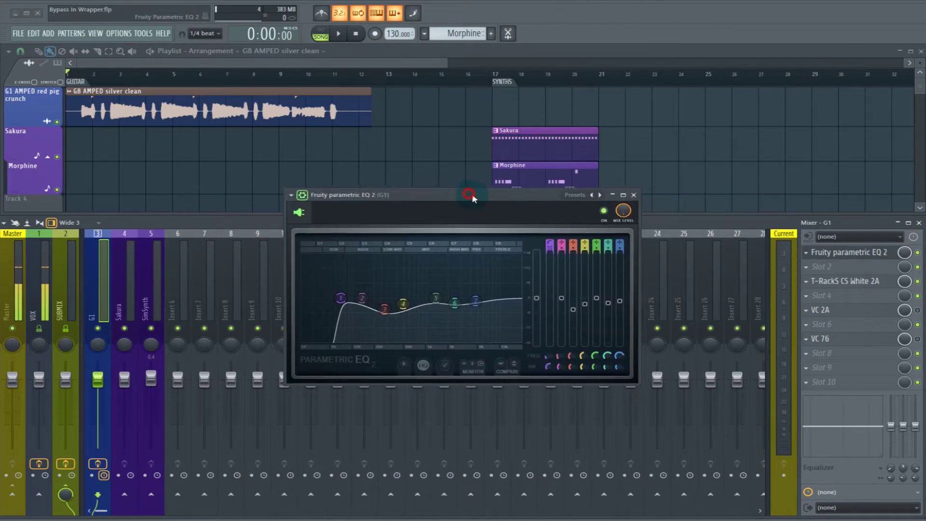
{"action": "left_click_drag", "start_coordinate": [469, 195], "coordinate": [477, 198]}
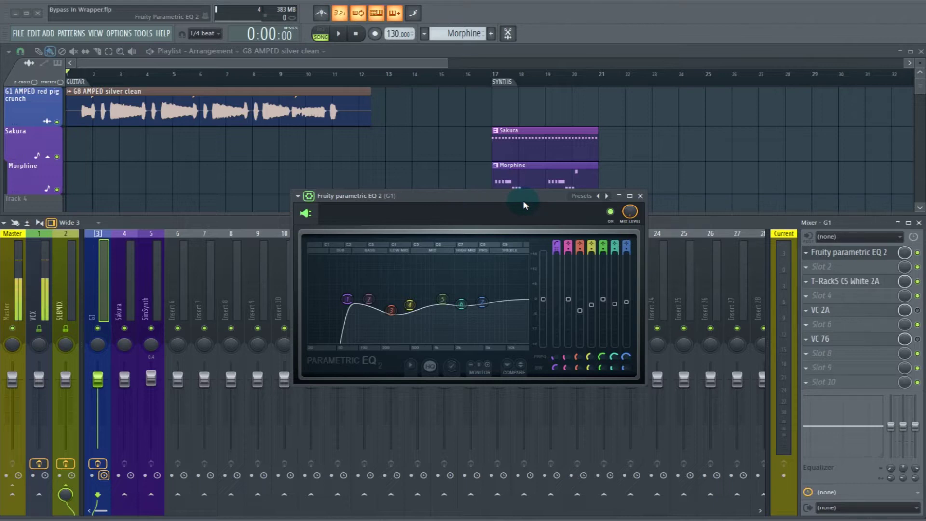
{"action": "left_click_drag", "start_coordinate": [528, 199], "coordinate": [541, 195]}
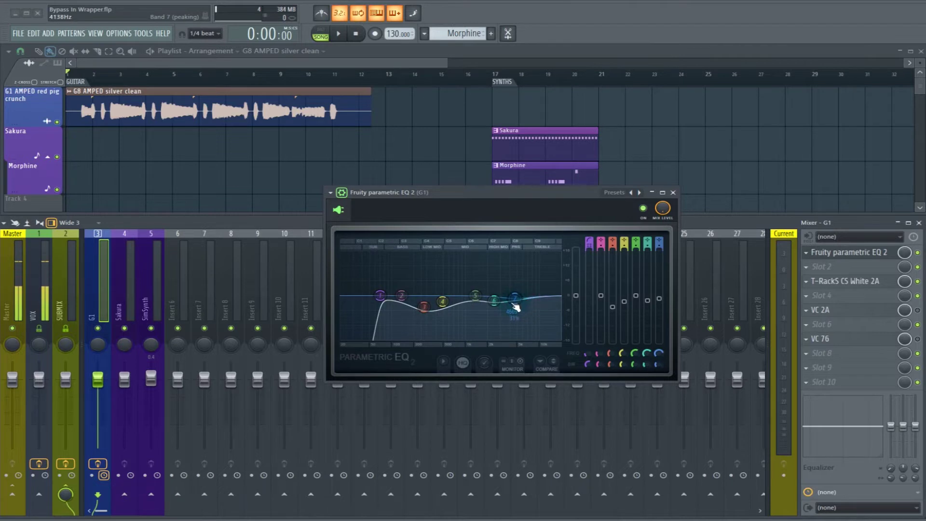
{"action": "left_click_drag", "start_coordinate": [521, 197], "coordinate": [516, 197]}
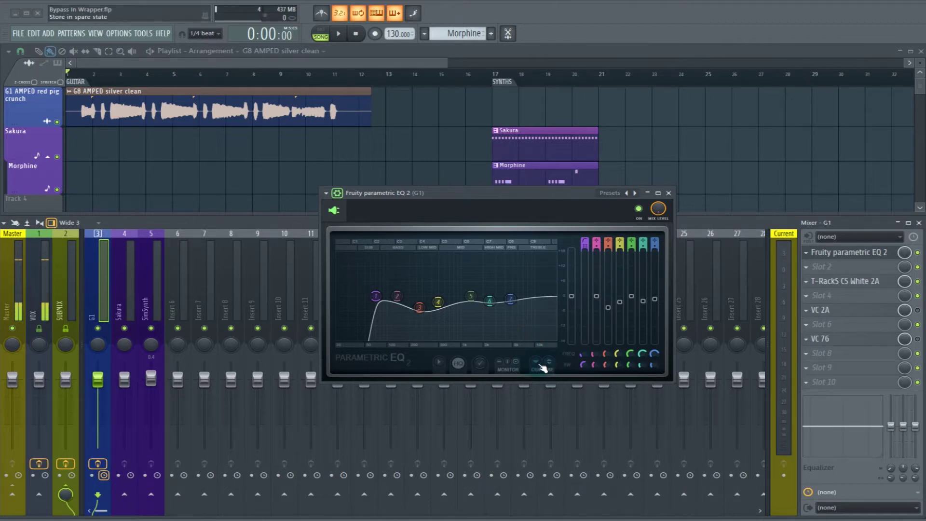
{"action": "left_click_drag", "start_coordinate": [533, 192], "coordinate": [533, 193]}
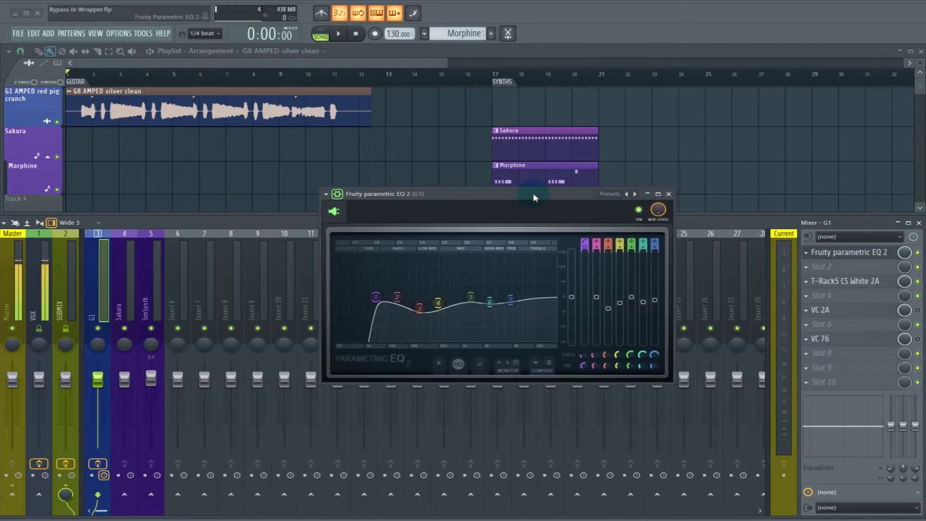
{"action": "left_click", "coordinate": [639, 212]}
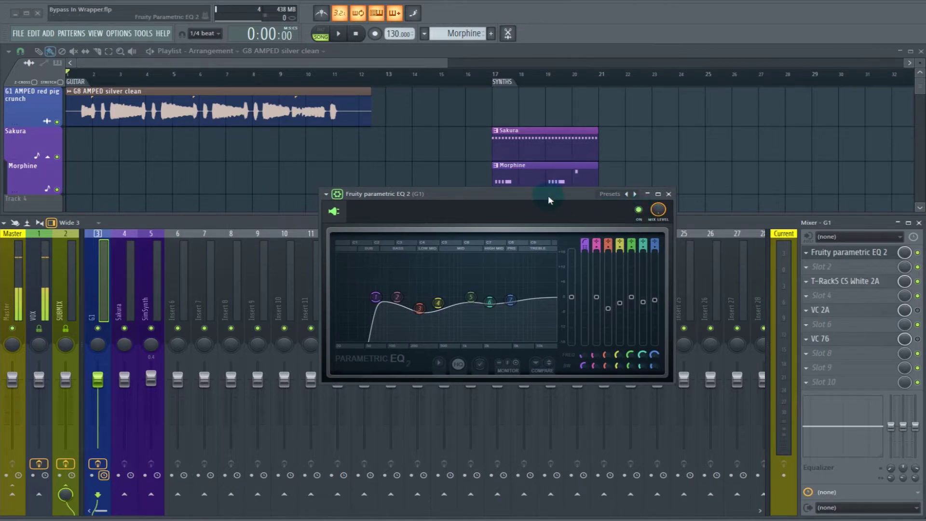
{"action": "key", "text": "Escape"}
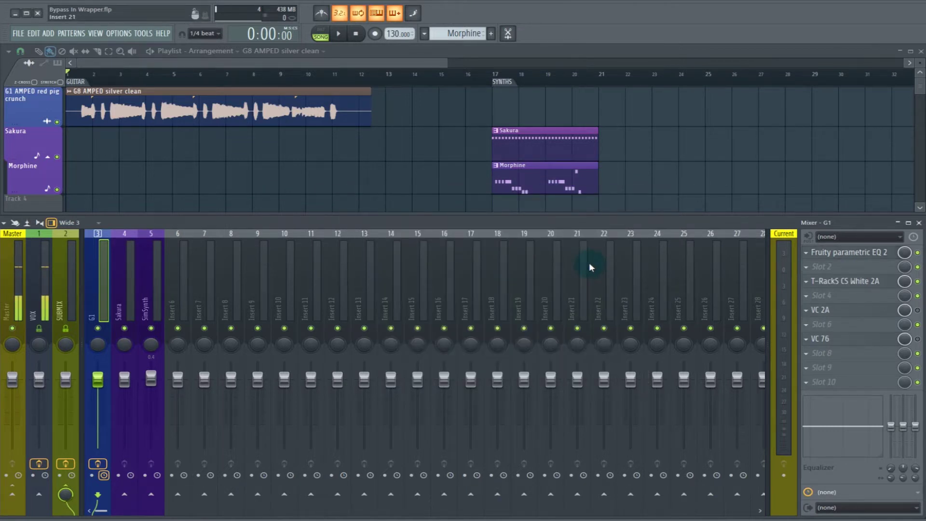
Open T-RackS CS White 2A on G1 and toggle its internal BYPASS switch.
{"action": "left_click", "coordinate": [867, 284]}
{"action": "left_click_drag", "start_coordinate": [601, 213], "coordinate": [542, 212]}
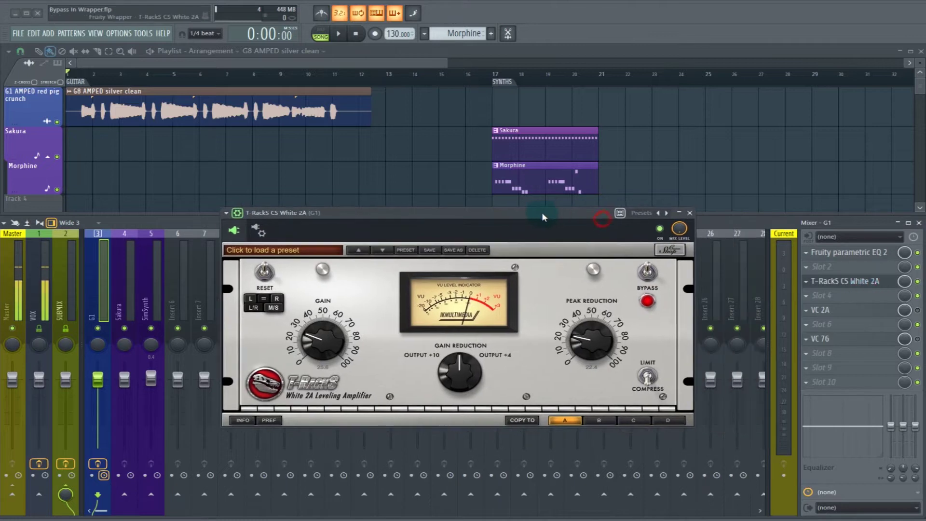
{"action": "left_click", "coordinate": [649, 289]}
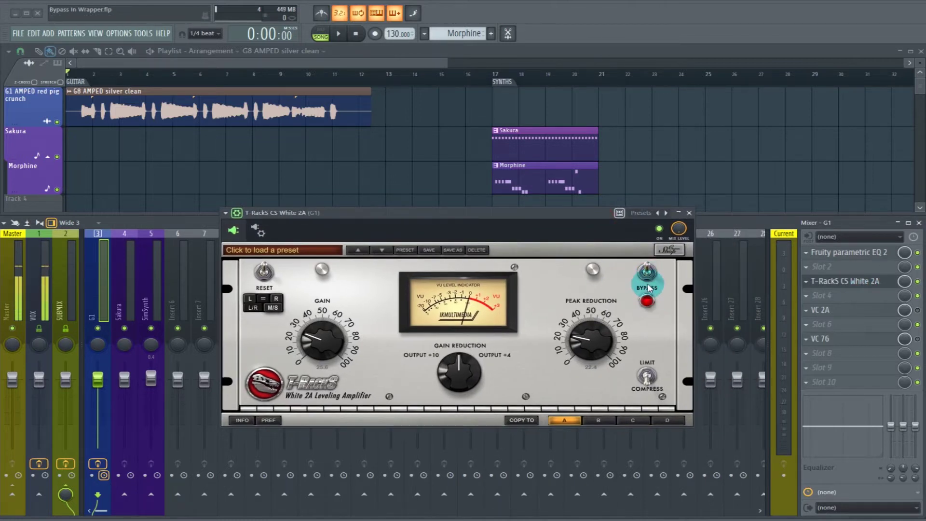
{"action": "left_click_drag", "start_coordinate": [555, 217], "coordinate": [578, 215]}
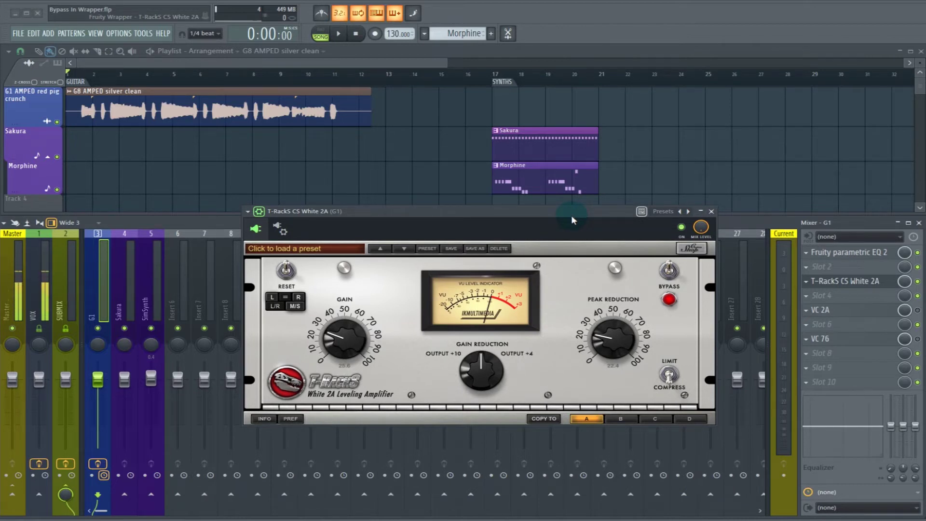
Play the song with the T-RackS wrapper switched off, then again with it back on.
{"action": "left_click", "coordinate": [681, 226]}
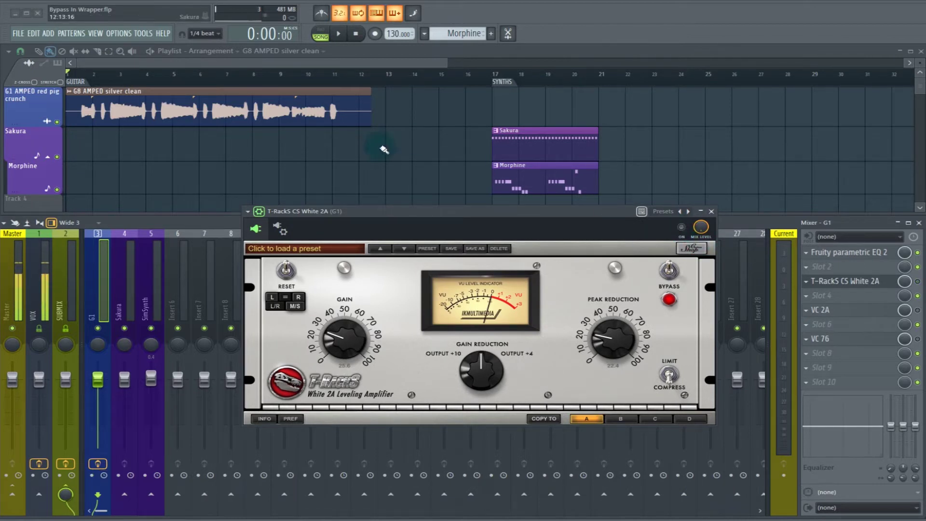
{"action": "key", "text": "space"}
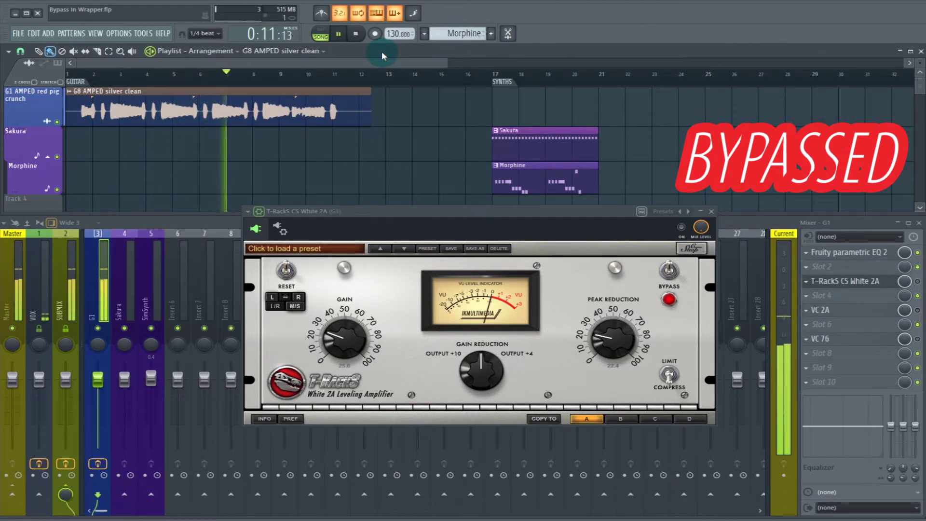
{"action": "key", "text": "space"}
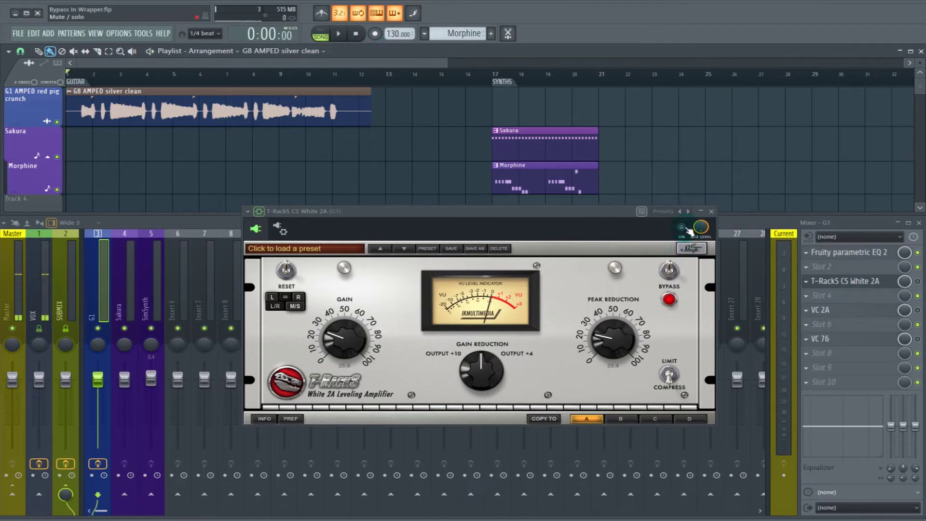
{"action": "left_click", "coordinate": [682, 227]}
{"action": "key", "text": "space"}
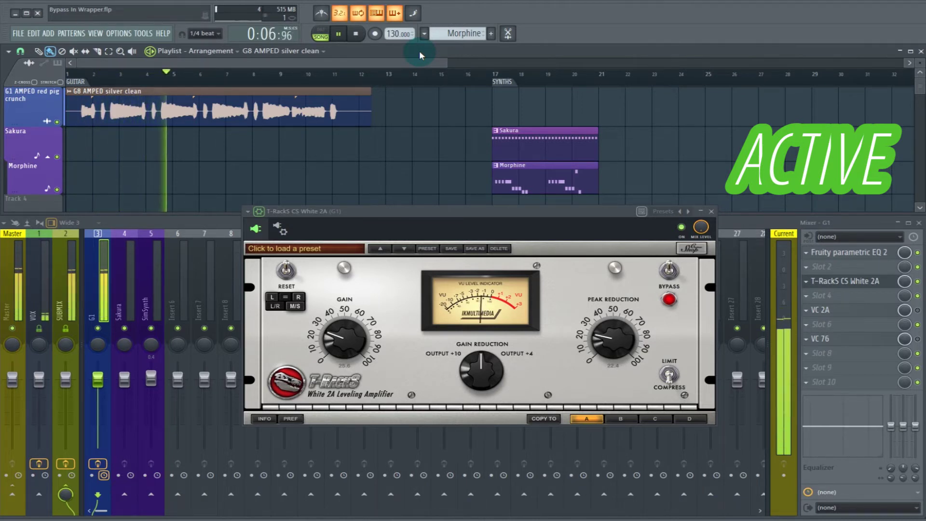
{"action": "key", "text": "space"}
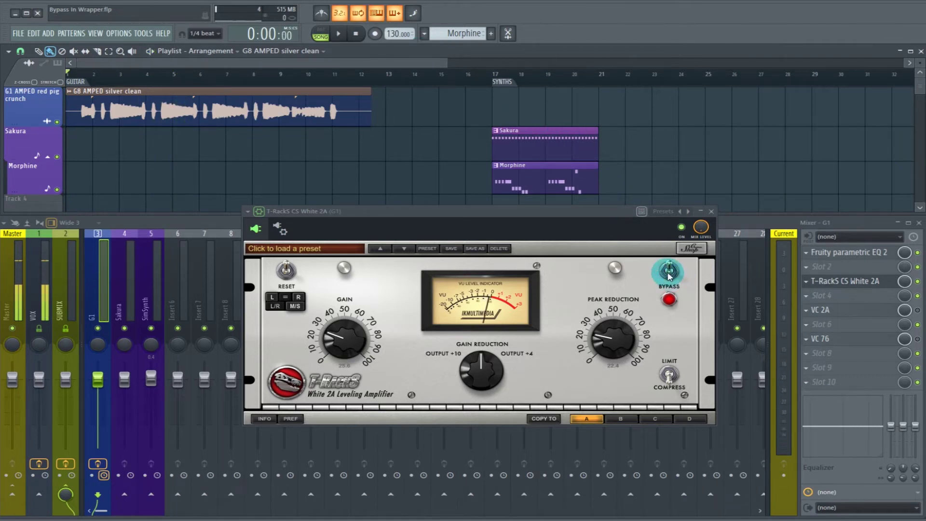
Swap the T-RackS window for VC 2A and reveal its wrapper ON and Mix controls.
{"action": "left_click", "coordinate": [711, 211]}
{"action": "left_click", "coordinate": [820, 309]}
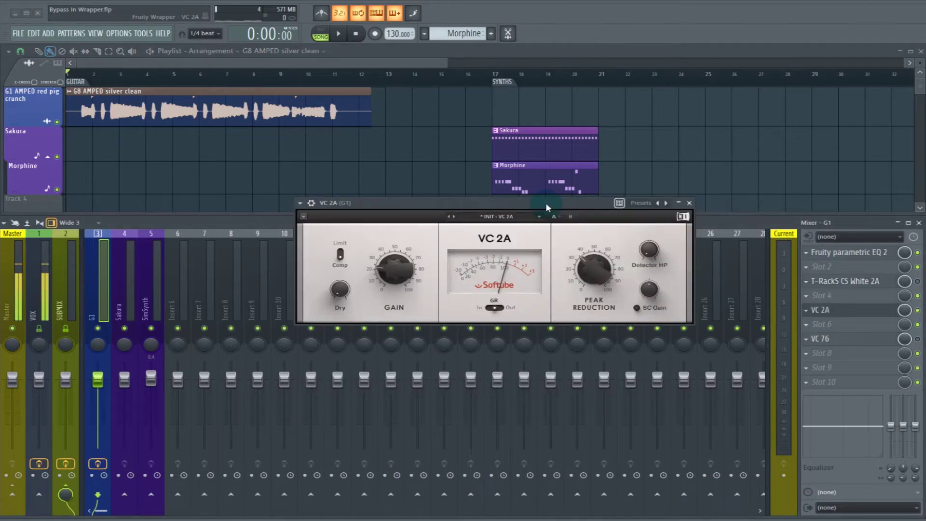
{"action": "left_click_drag", "start_coordinate": [545, 202], "coordinate": [529, 204]}
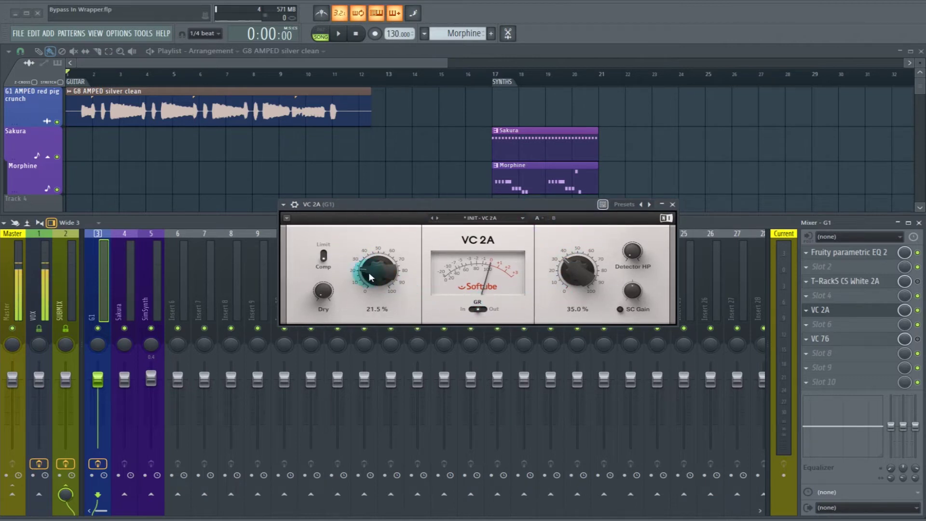
{"action": "left_click", "coordinate": [295, 204]}
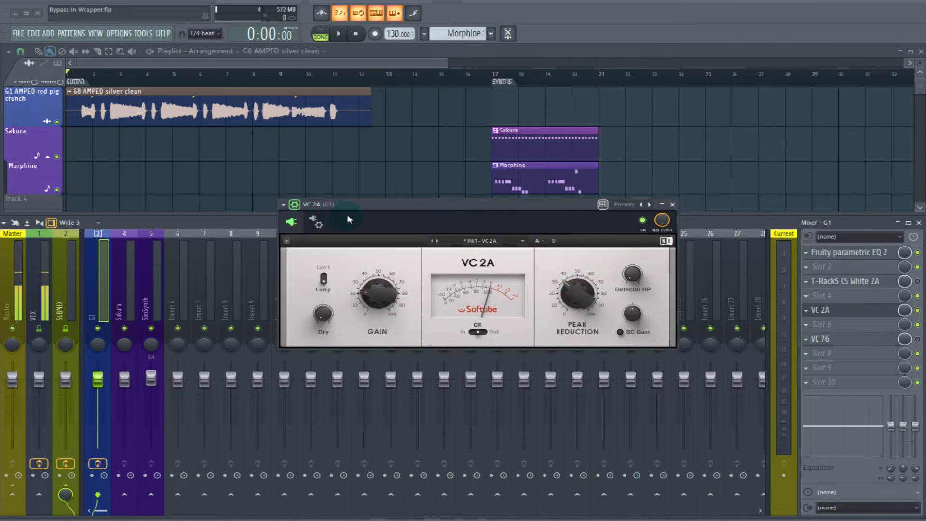
Play the song with VC 2A active, then bypassed, and switch VC 2A back on.
{"action": "key", "text": "space"}
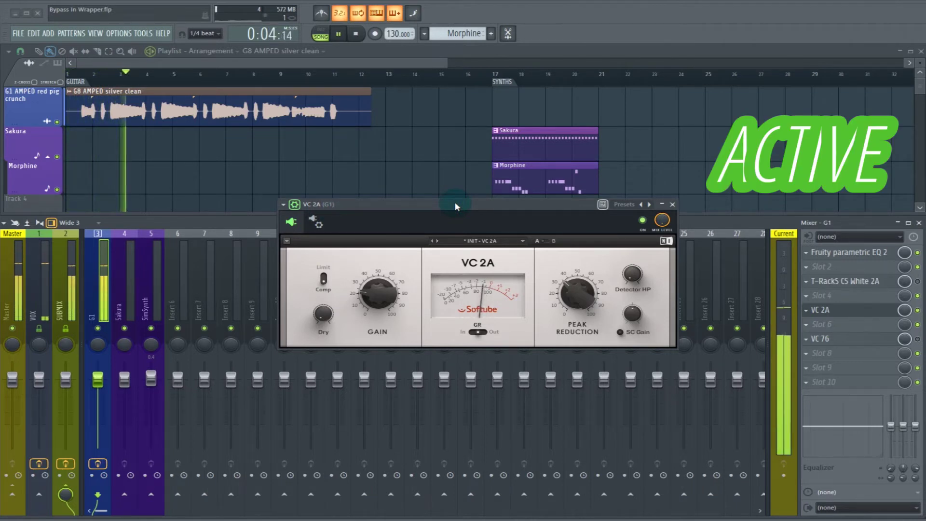
{"action": "left_click_drag", "start_coordinate": [455, 203], "coordinate": [467, 207]}
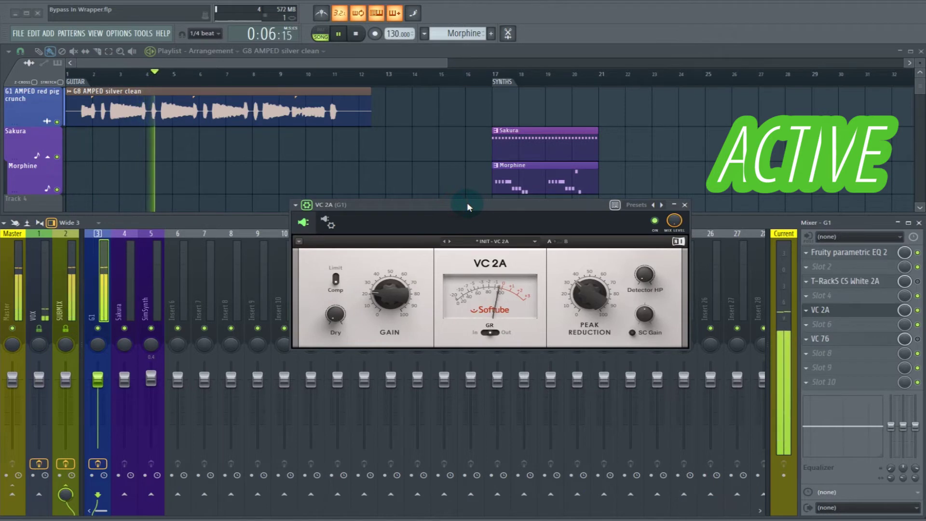
{"action": "key", "text": "space"}
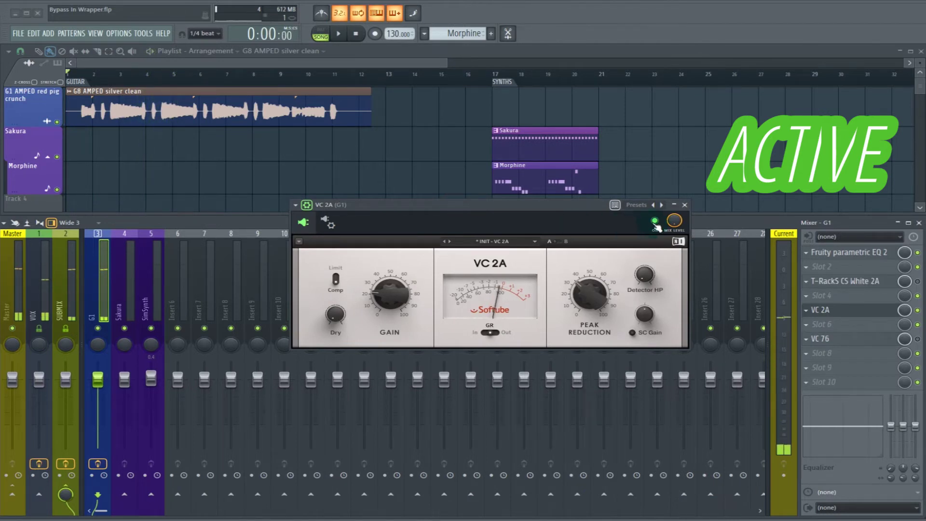
{"action": "key", "text": "space"}
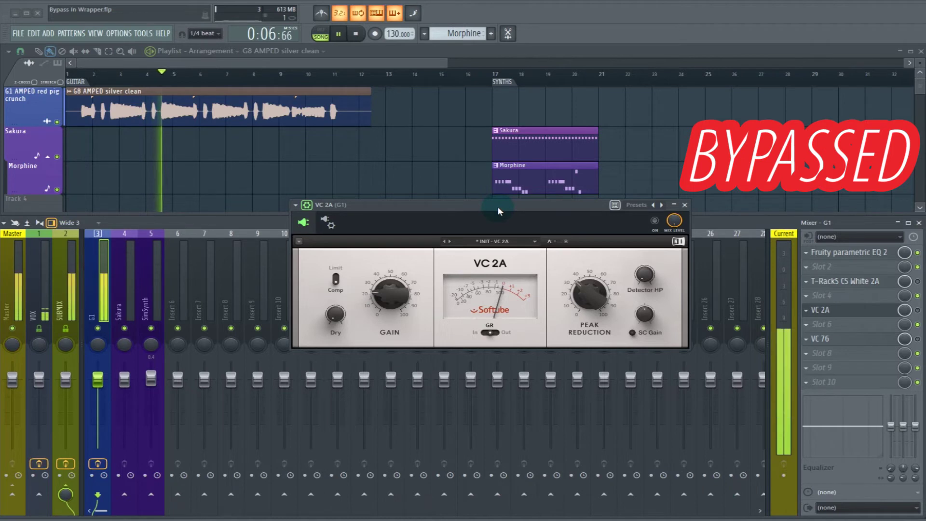
{"action": "key", "text": "space"}
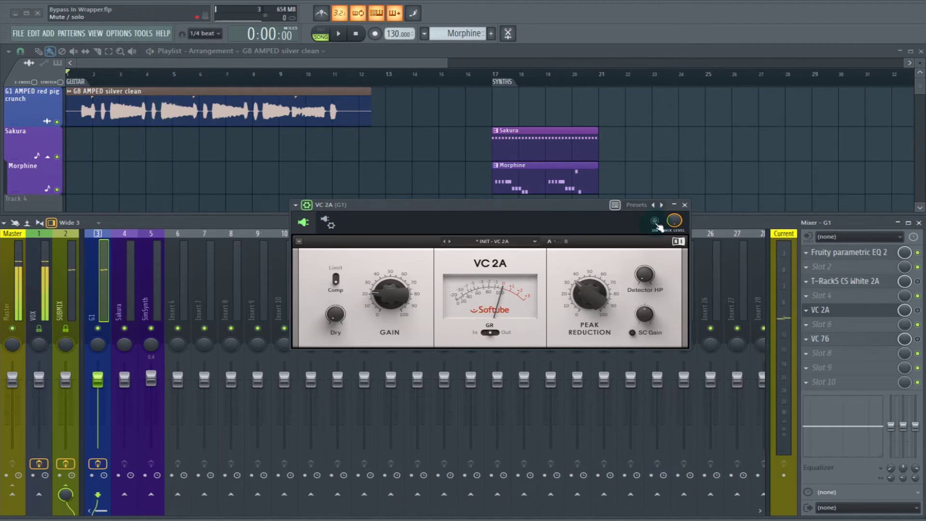
{"action": "left_click", "coordinate": [654, 221]}
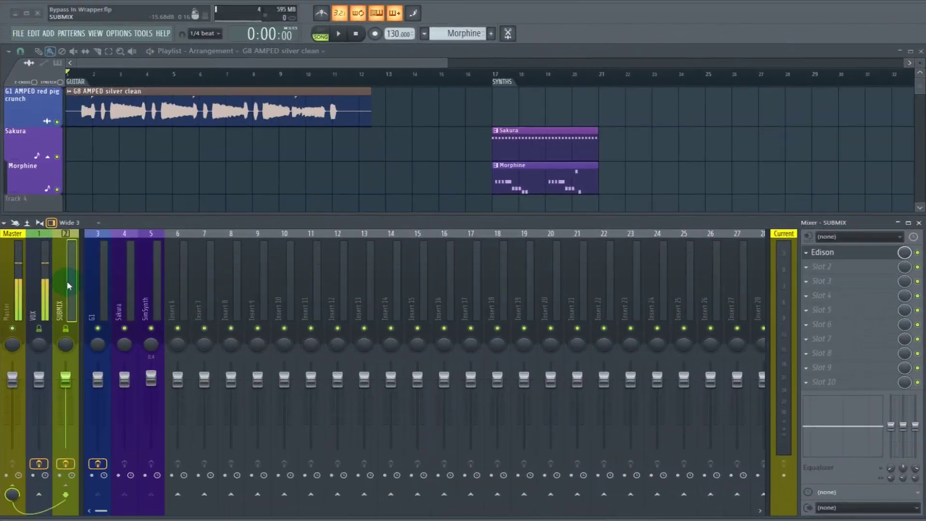
Select the G1 insert and preview the Fruity parametric EQ 2 ON switch options.
{"action": "left_click", "coordinate": [40, 277]}
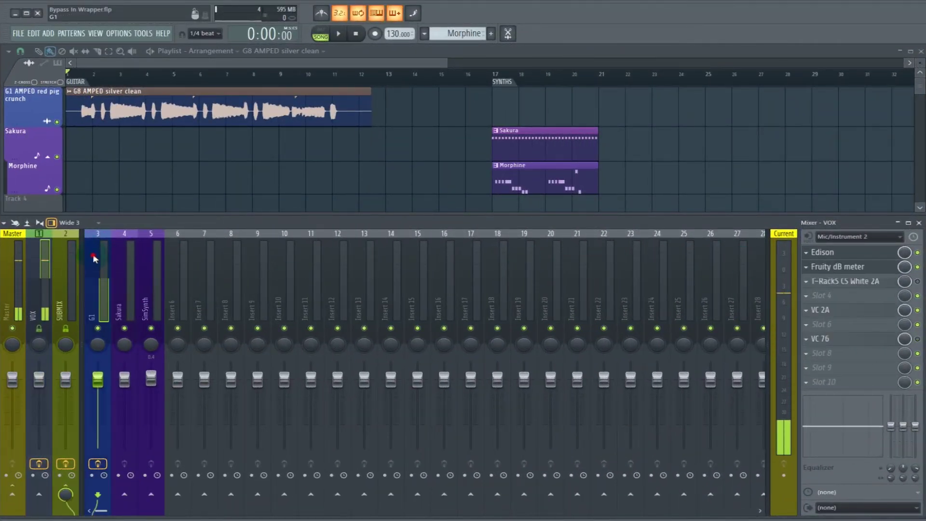
{"action": "left_click", "coordinate": [93, 254]}
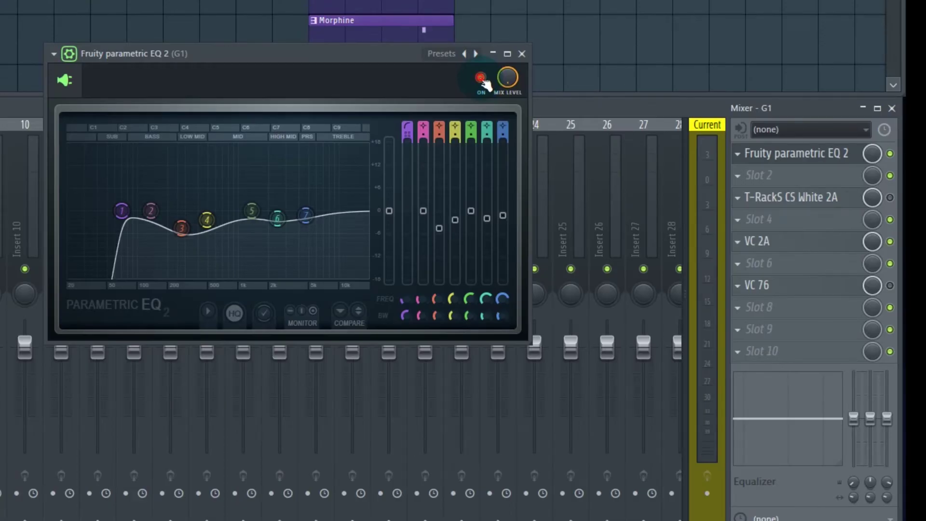
{"action": "right_click", "coordinate": [481, 79]}
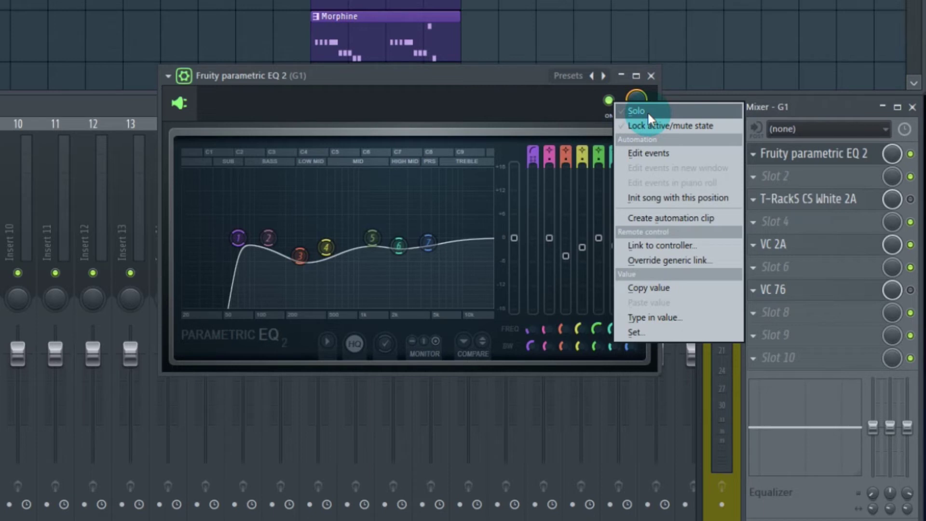
{"action": "left_click", "coordinate": [516, 83]}
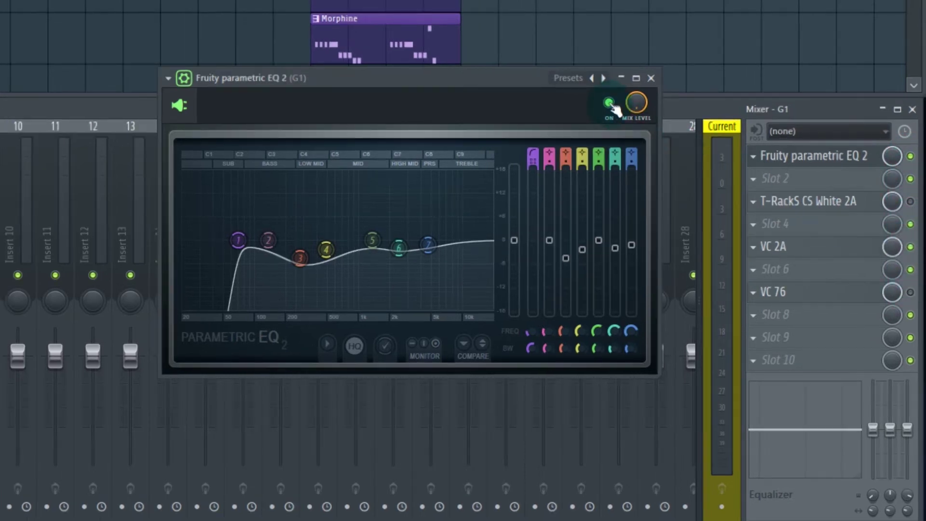
Solo the Fruity parametric EQ 2 on G1, then un-solo it so all G1 effects play.
{"action": "right_click", "coordinate": [610, 104]}
{"action": "left_click", "coordinate": [637, 108]}
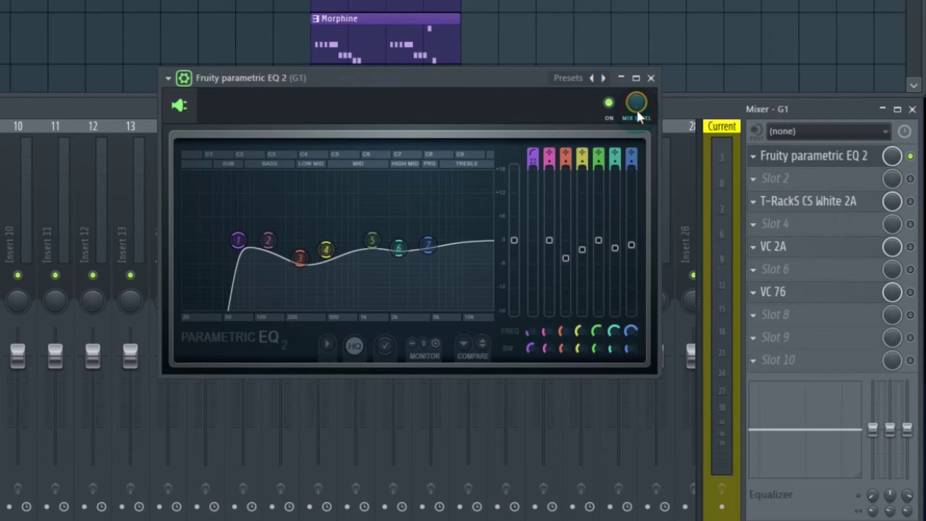
{"action": "right_click", "coordinate": [607, 102]}
{"action": "left_click", "coordinate": [637, 109]}
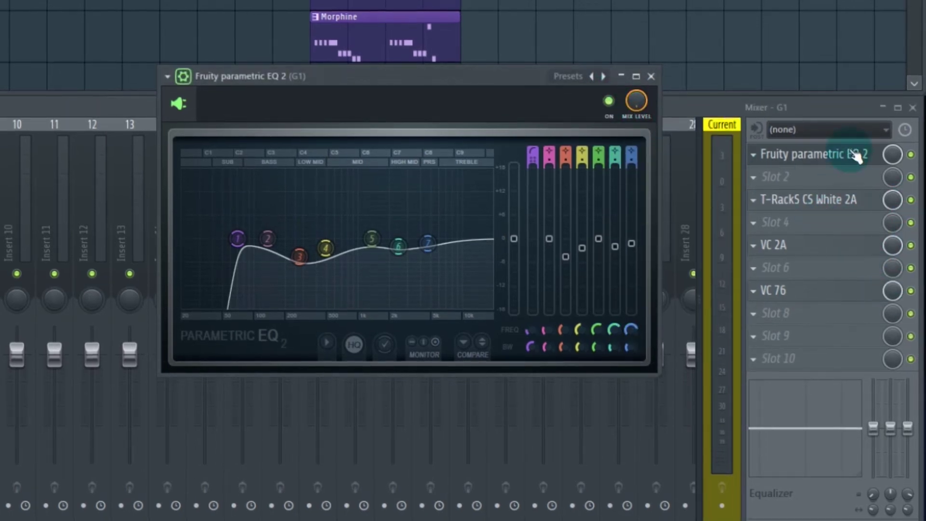
{"action": "left_click", "coordinate": [911, 200]}
{"action": "left_click", "coordinate": [911, 246]}
{"action": "left_click", "coordinate": [910, 291]}
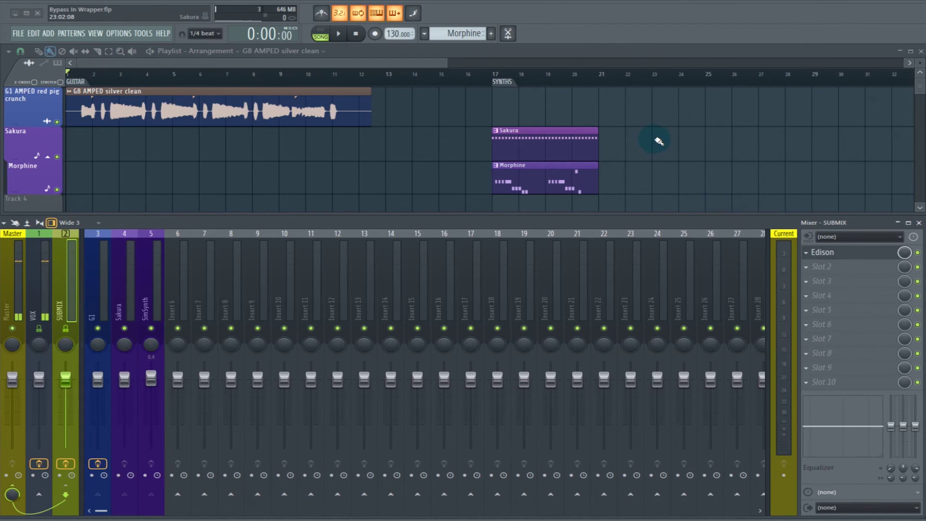
Play the Sakura and Morphine clips from bar 17, then stop playback.
{"action": "left_click", "coordinate": [494, 75]}
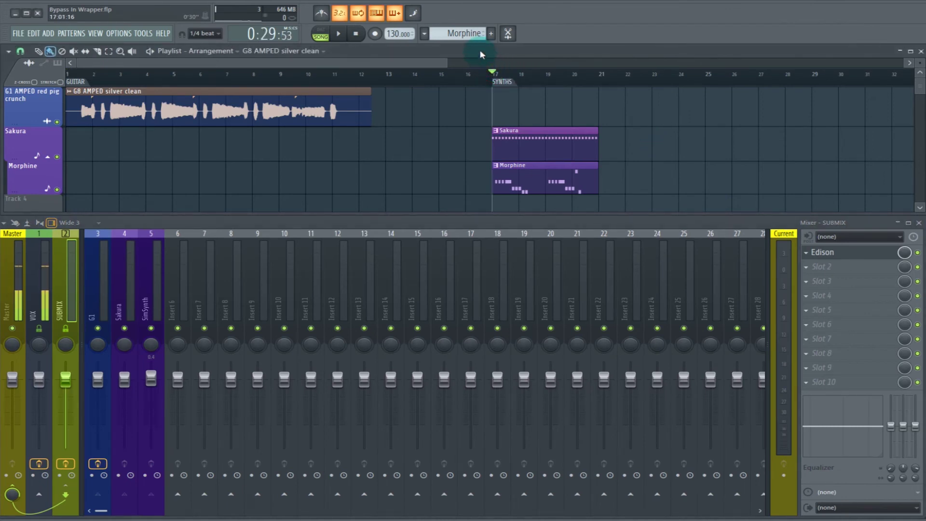
{"action": "key", "text": "space"}
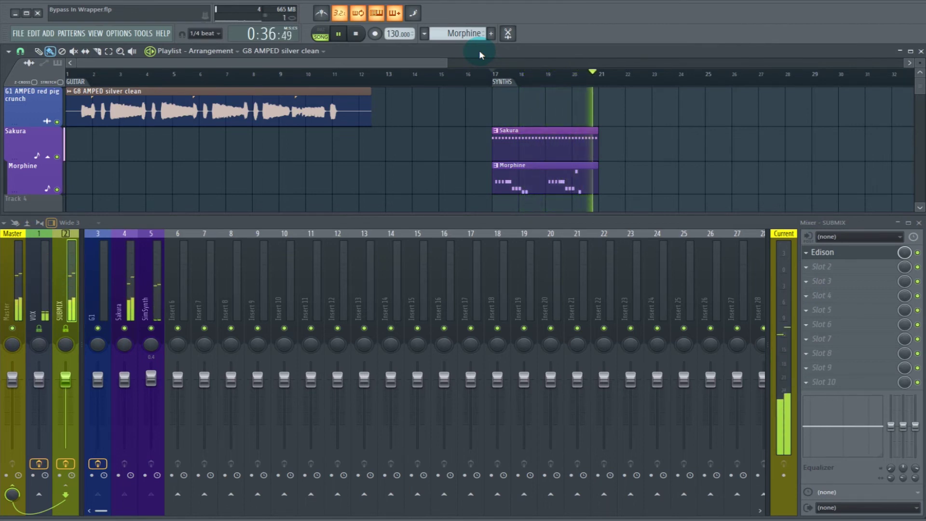
{"action": "key", "text": "space"}
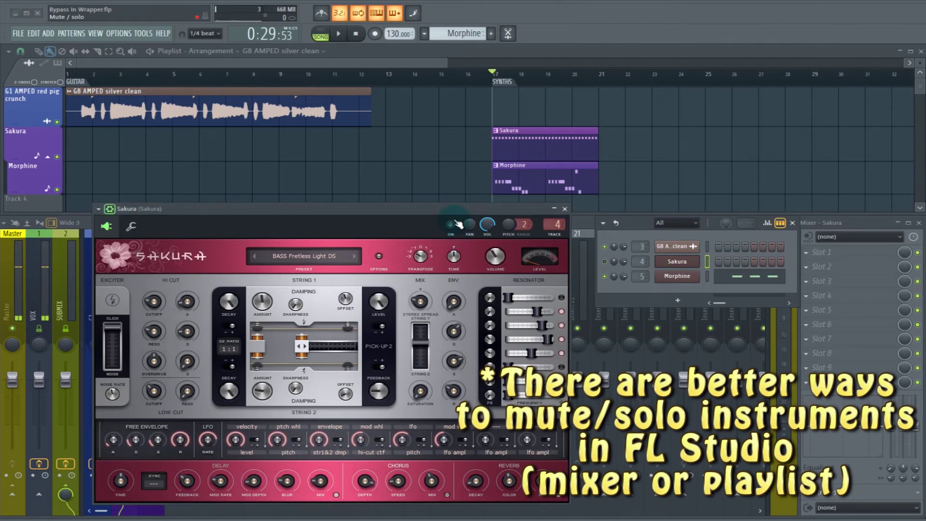
Play with Sakura bypassed so Morphine sounds alone, then re-enable Sakura and switch its channel off.
{"action": "key", "text": "space"}
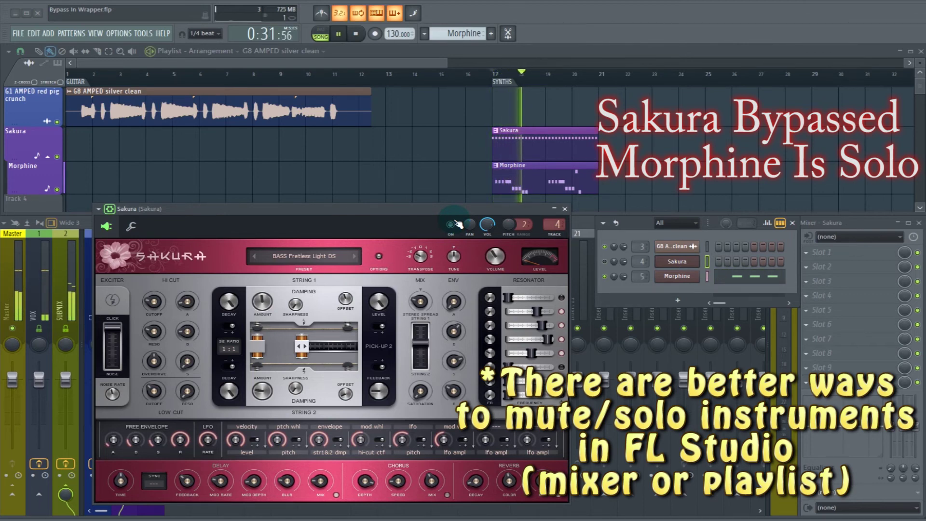
{"action": "left_click", "coordinate": [453, 225]}
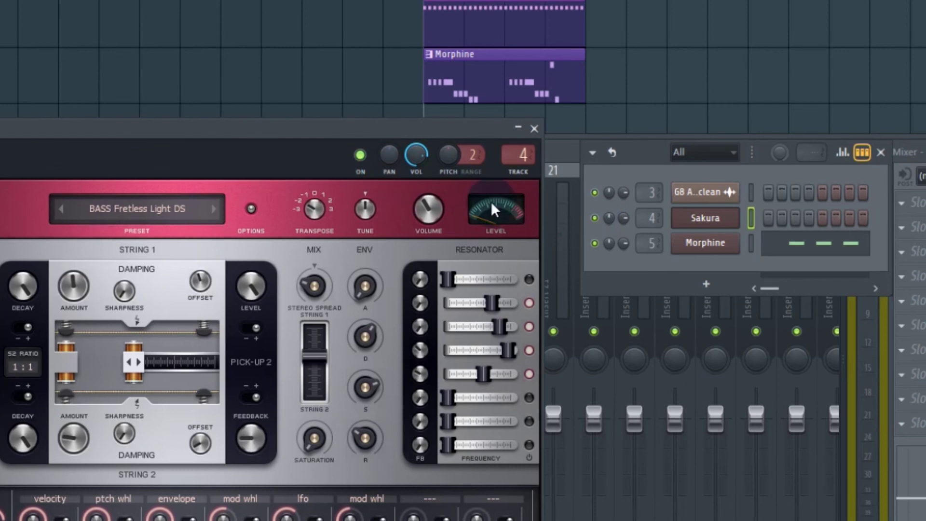
{"action": "left_click", "coordinate": [360, 155]}
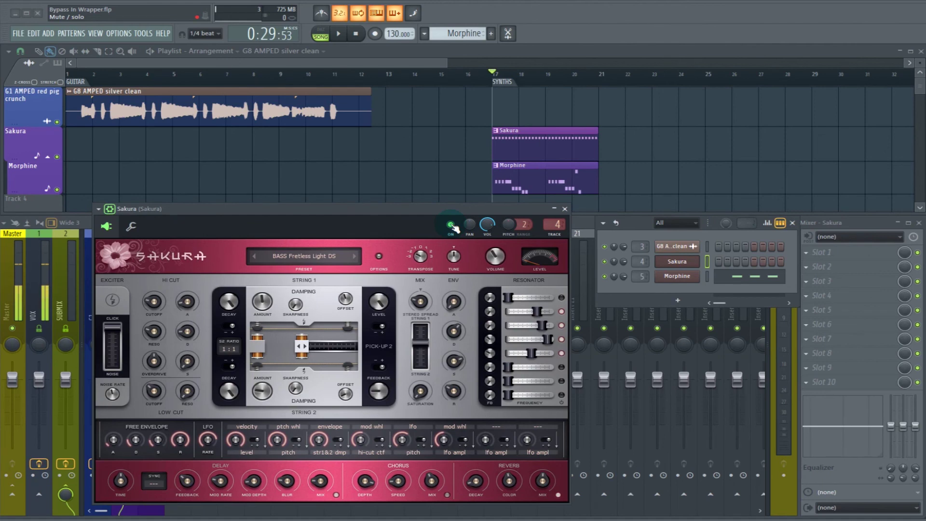
Solo Sakura from its ON switch, play it alone, then return it to its normal on state.
{"action": "right_click", "coordinate": [452, 225]}
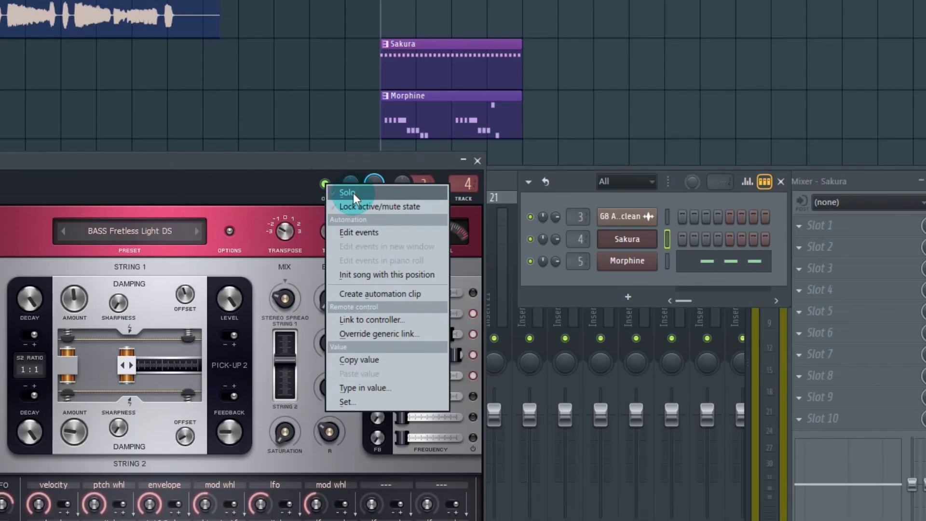
{"action": "left_click", "coordinate": [353, 193]}
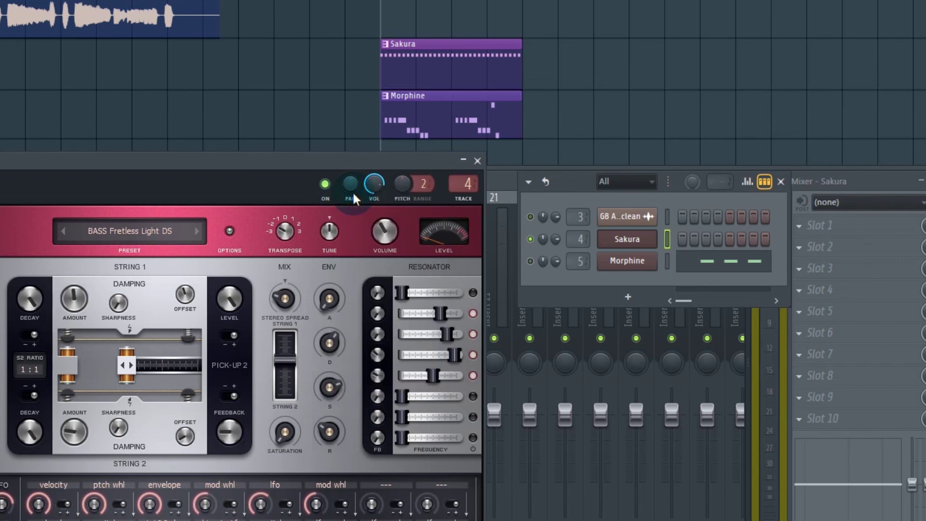
{"action": "key", "text": "space"}
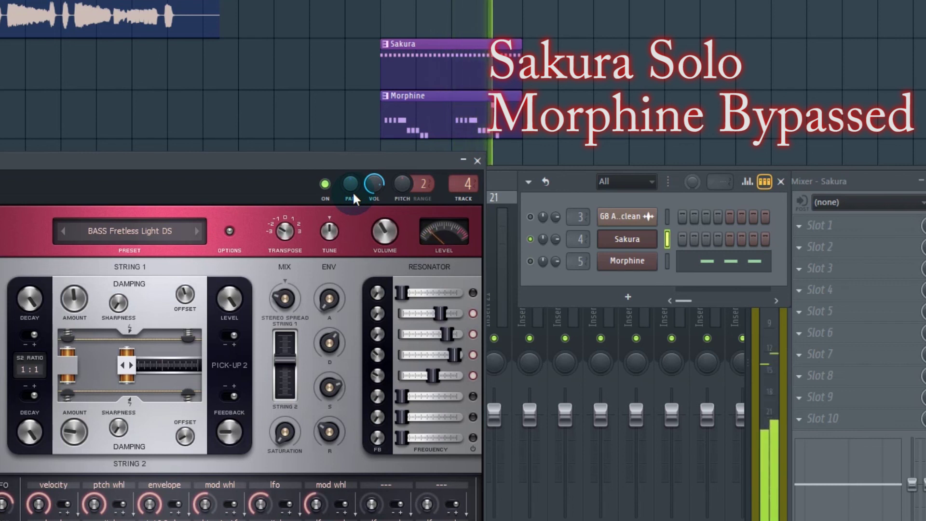
{"action": "key", "text": "space"}
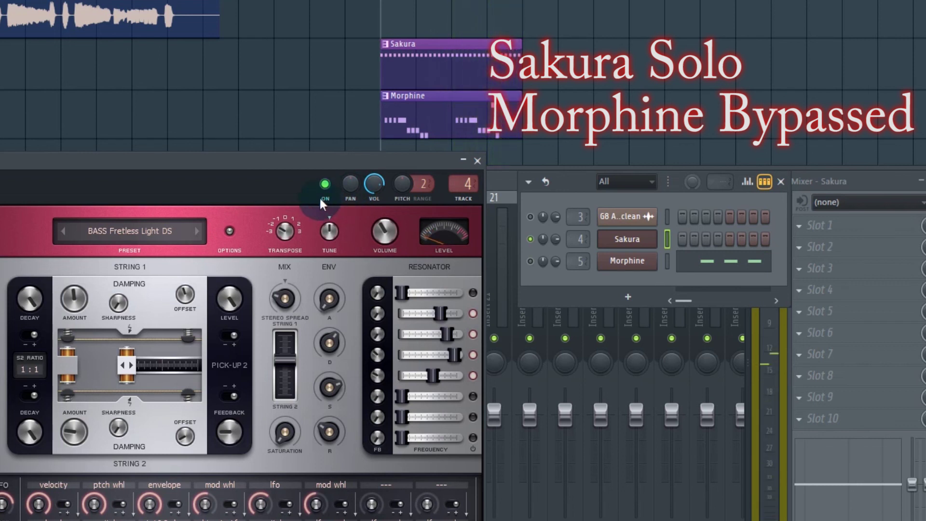
{"action": "left_click", "coordinate": [325, 185]}
{"action": "left_click", "coordinate": [326, 188]}
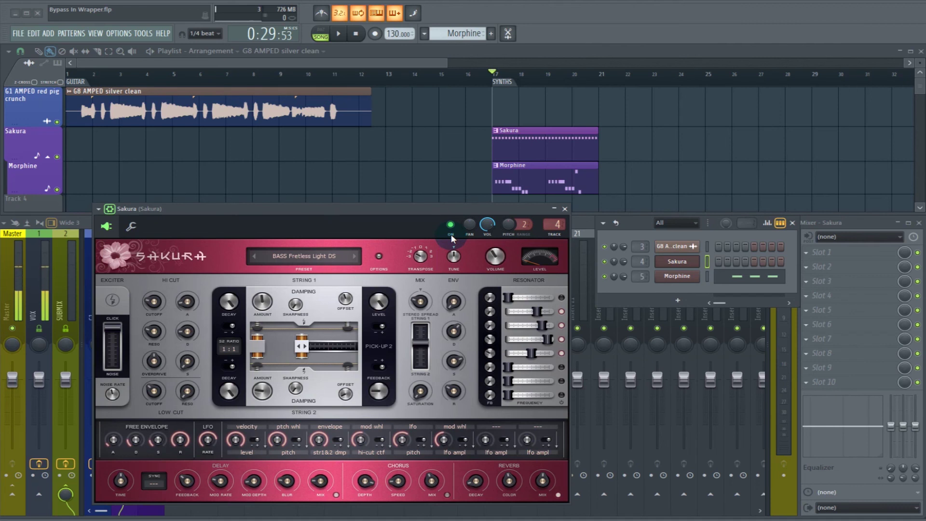